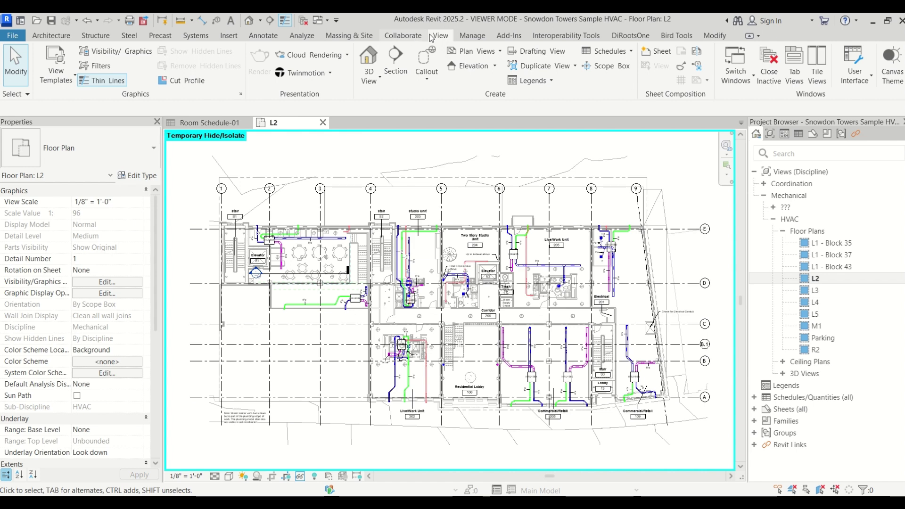
# Review the existing revision entry and numbering options in the project's Sheet Issues/Revisions settings, and close them without changes.
pyautogui.scroll(1, 432, 37)
pyautogui.scroll(-1, 432, 38)
pyautogui.click(686, 68)
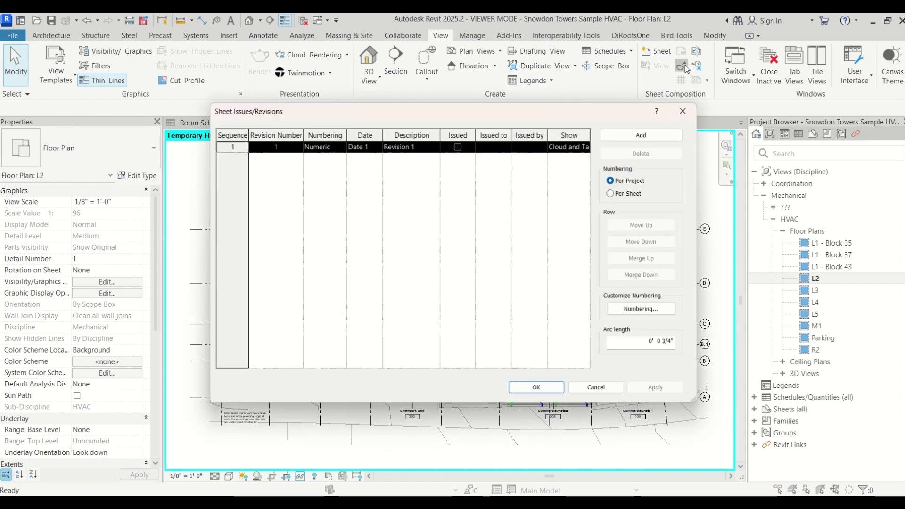
pyautogui.moveTo(464, 122); pyautogui.dragTo(404, 89)
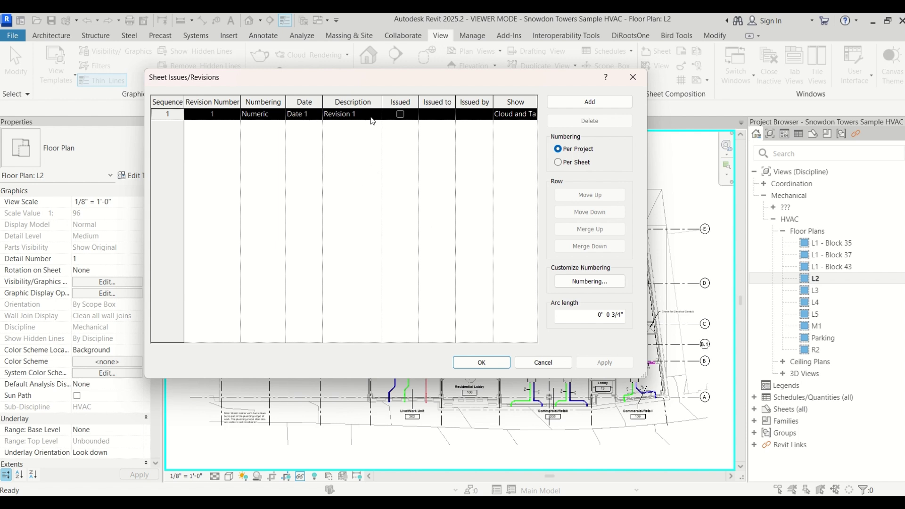
pyautogui.click(633, 77)
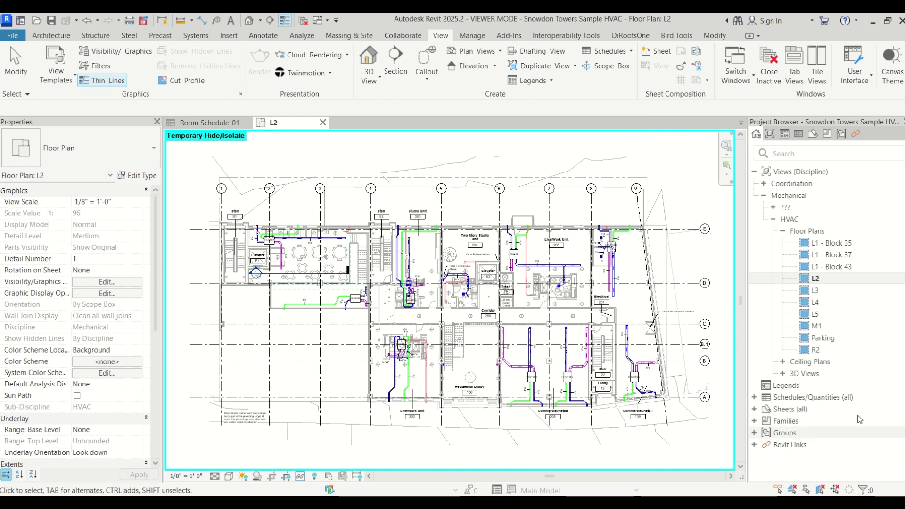
# Expand the project's sheets and open the sheet M100 - Plan HVAC L0 Parking.
pyautogui.click(788, 414)
pyautogui.doubleClick(788, 410)
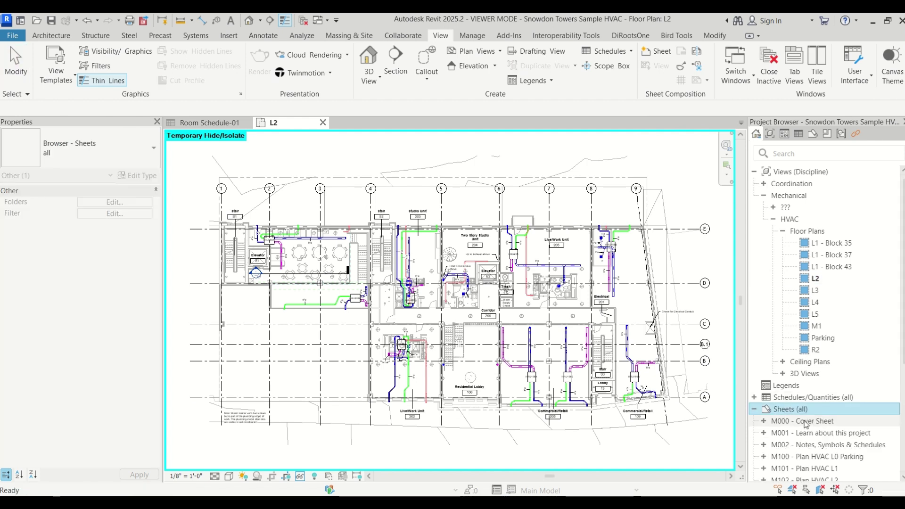
pyautogui.click(819, 456)
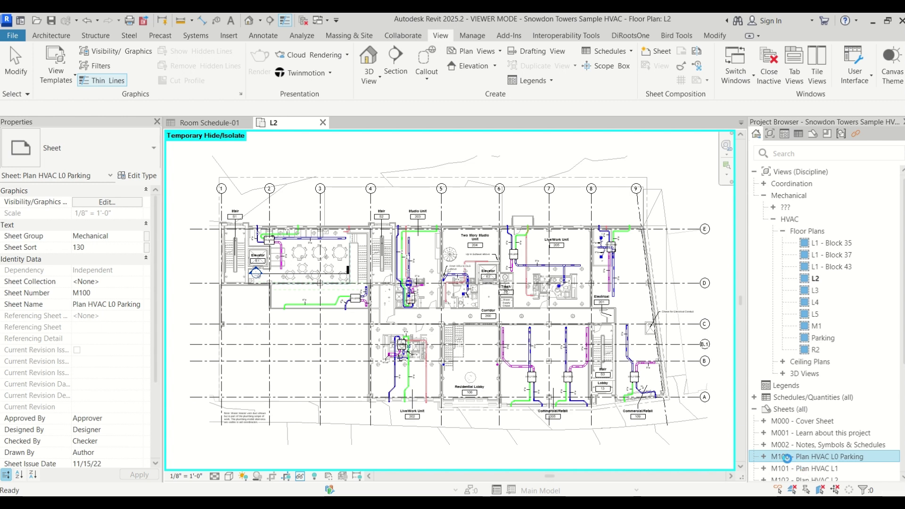
pyautogui.doubleClick(787, 457)
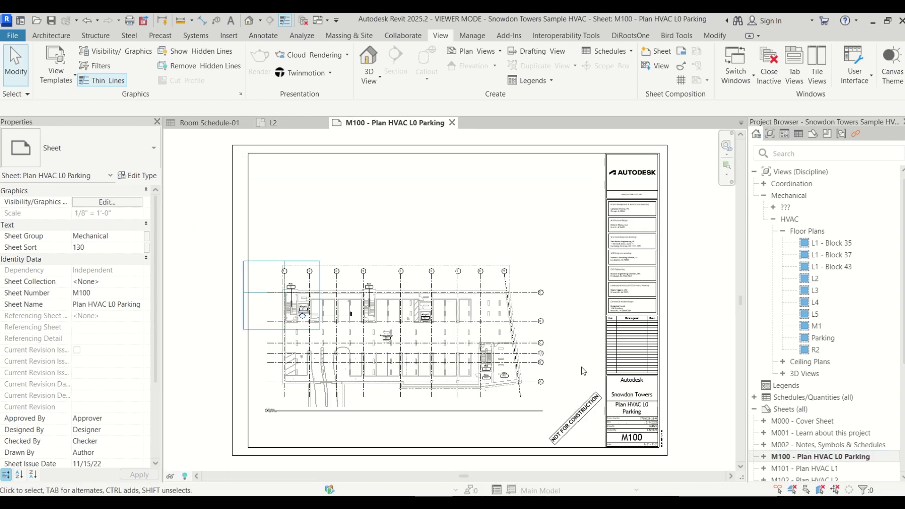
# Include Seq. 1 - Revision 1 in the revision schedule of sheet M100 through its Revisions on Sheet property.
pyautogui.scroll(5, 692, 416)
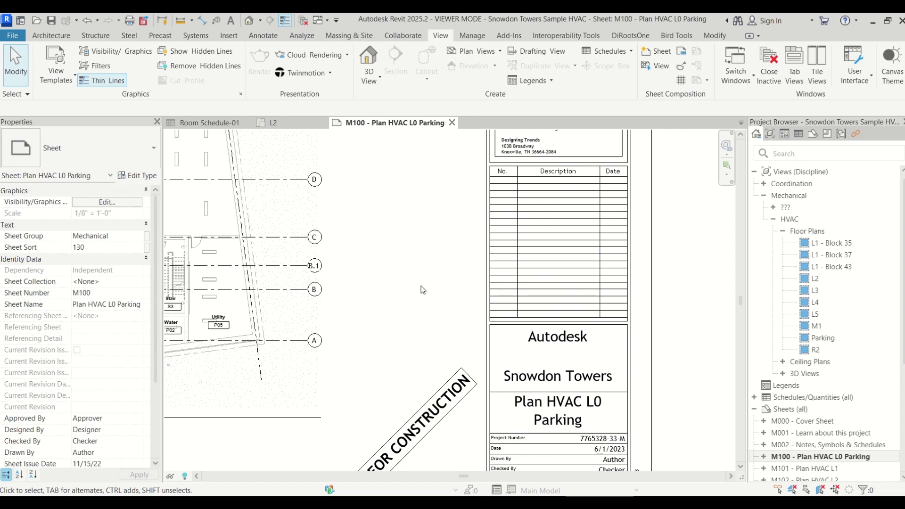
pyautogui.scroll(-3, 75, 316)
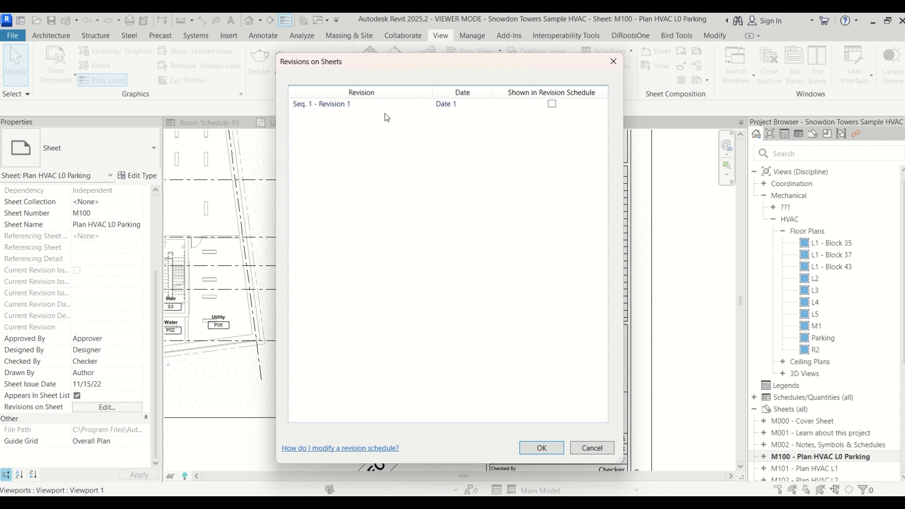
pyautogui.click(554, 105)
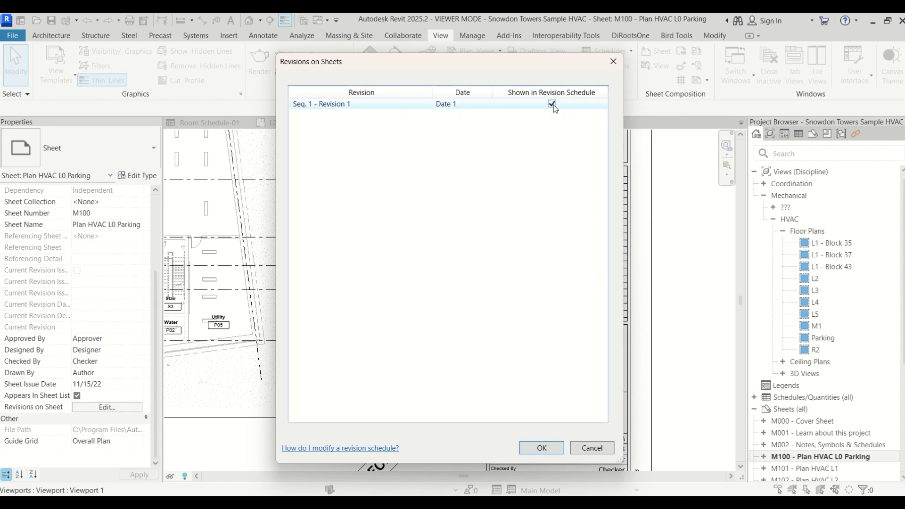
pyautogui.click(540, 450)
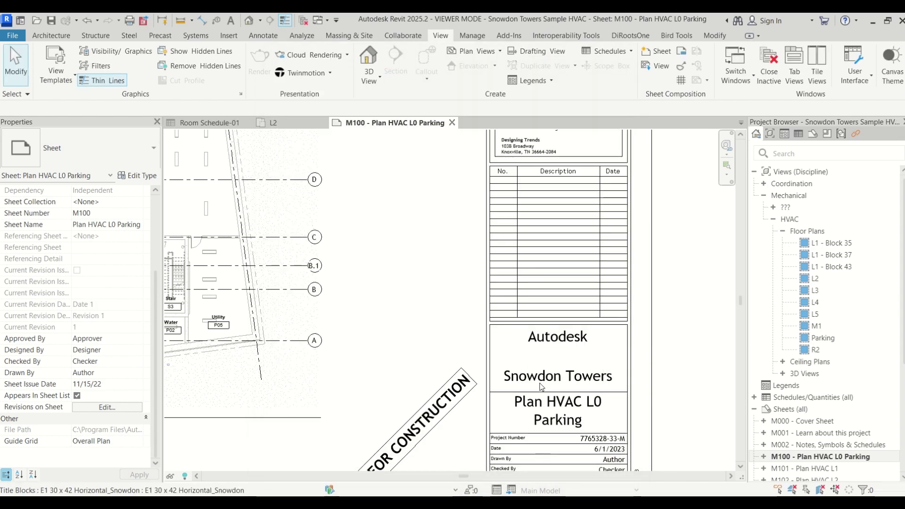
pyautogui.scroll(3, 538, 166)
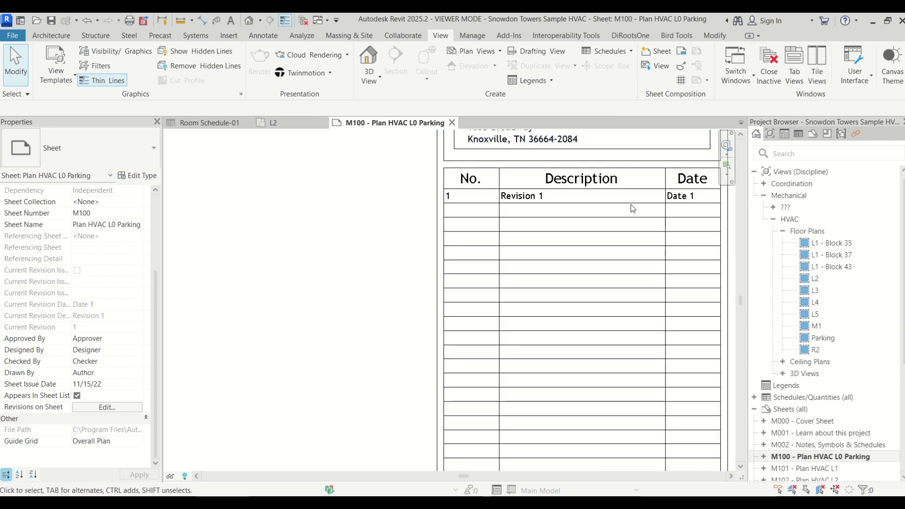
pyautogui.scroll(-1, 538, 227)
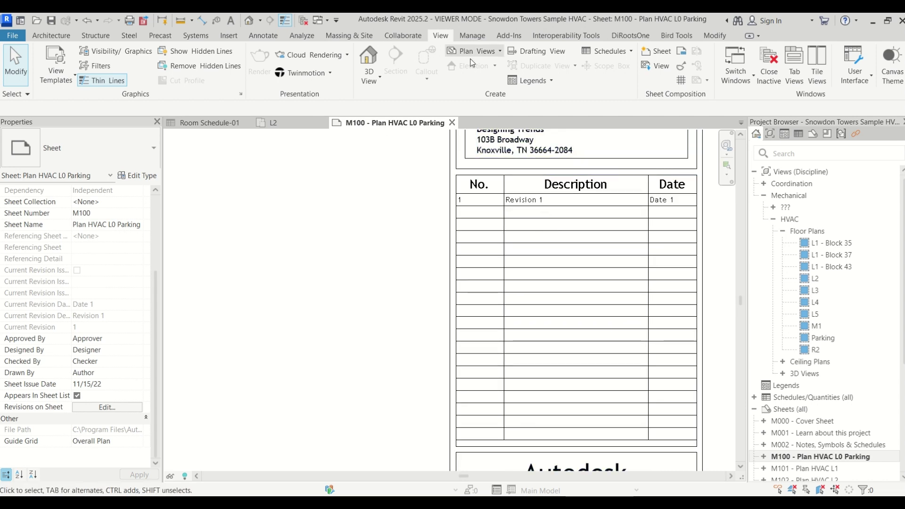
# In Sheet Issues/Revisions, set the first revision's numbering to Custom and its date to 22/02/25.
pyautogui.click(680, 68)
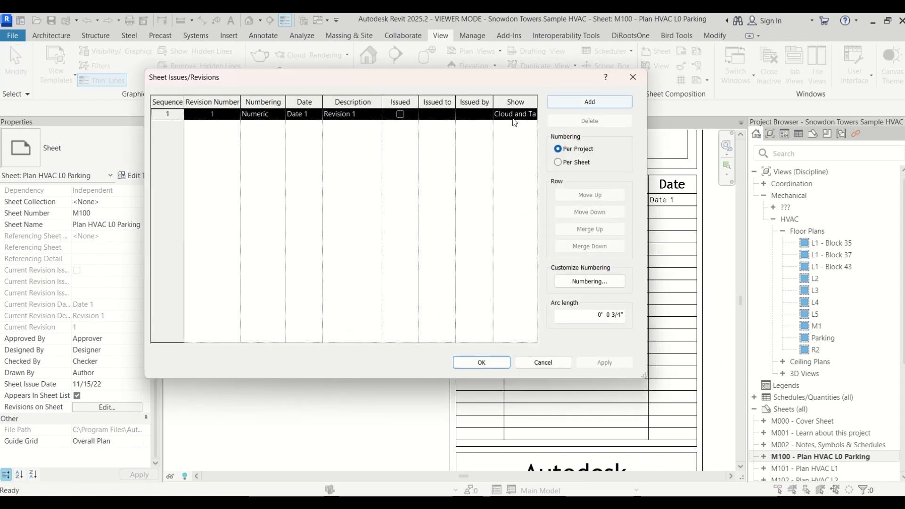
pyautogui.click(273, 118)
pyautogui.click(281, 115)
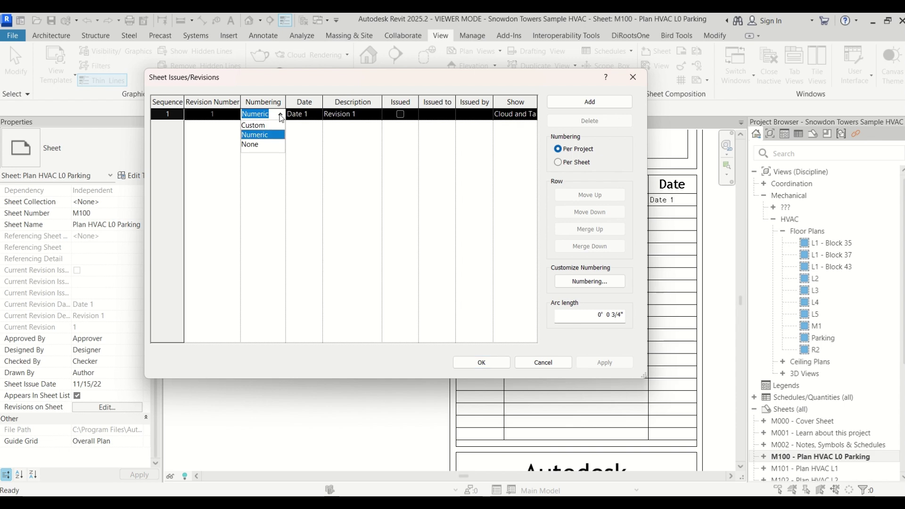
pyautogui.click(259, 126)
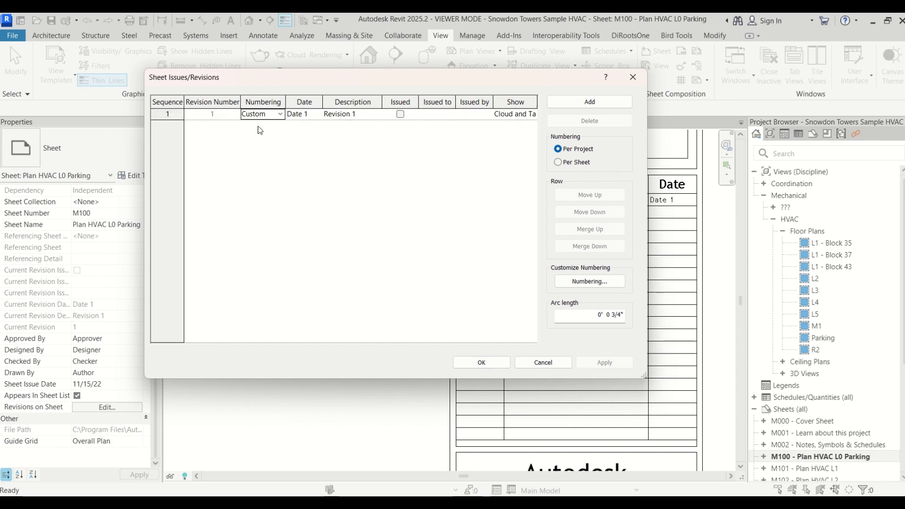
pyautogui.click(315, 114)
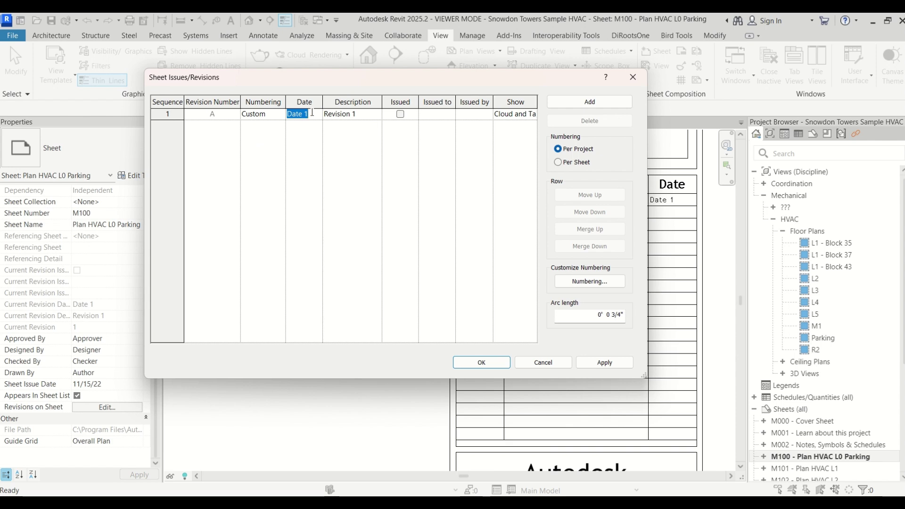
pyautogui.write('22/02/25')
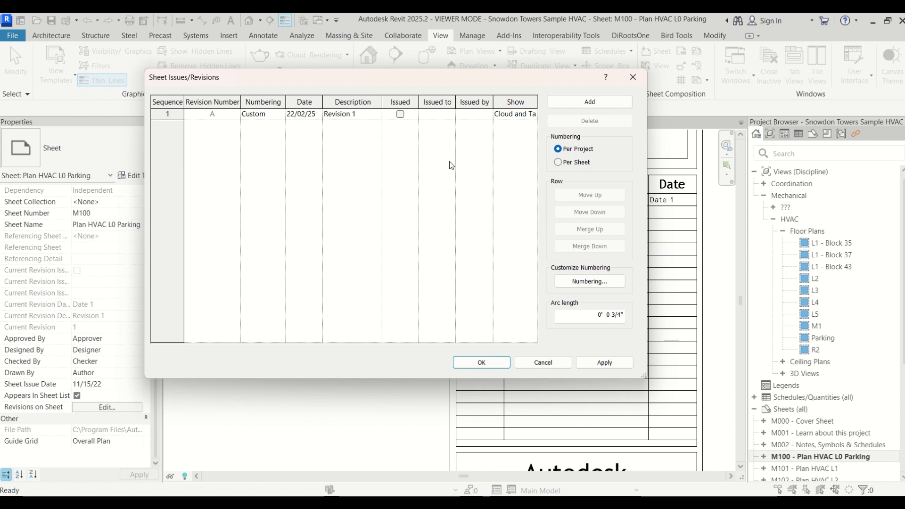
# Set the first revision's description to ISSUED FOR REVIEW and accept the revision settings.
pyautogui.click(364, 113)
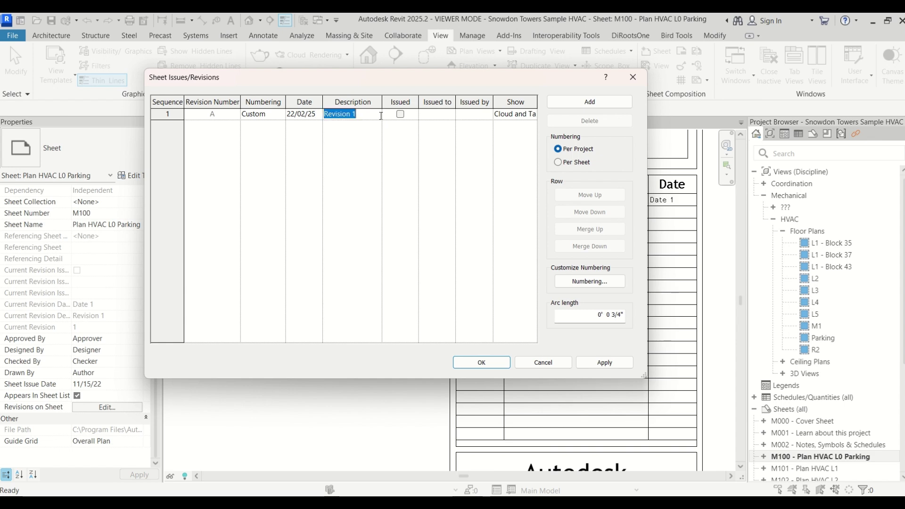
pyautogui.write('ISS')
pyautogui.write('UED FO')
pyautogui.write('R REVIEW')
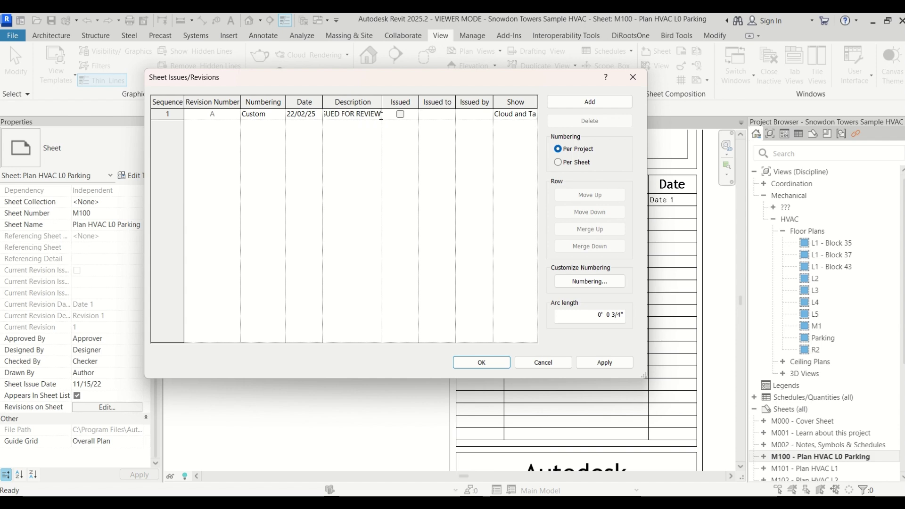
pyautogui.click(377, 208)
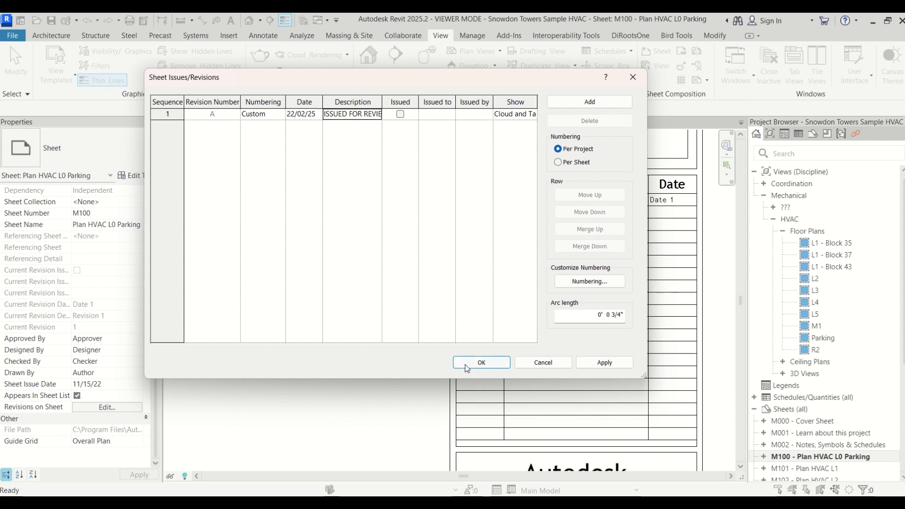
pyautogui.click(481, 363)
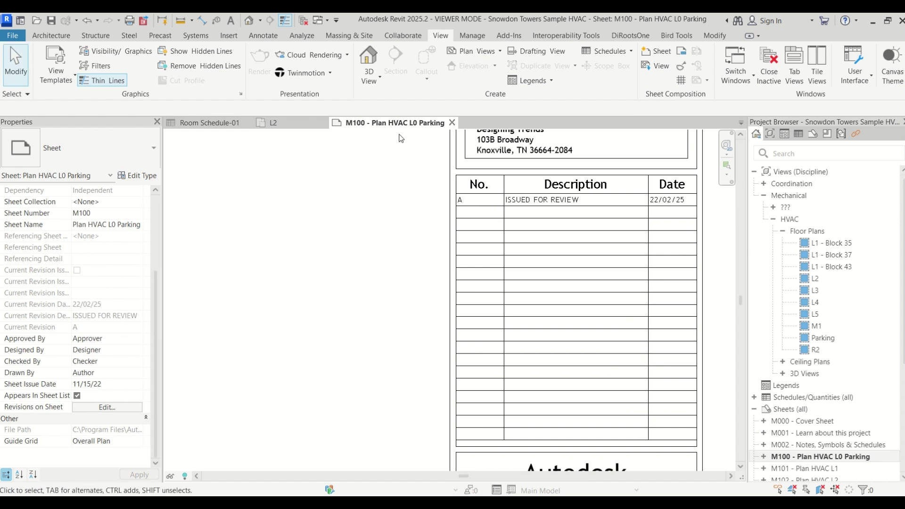
# Replace the Custom numbering sequence for revisions with R0,R1,R2,R3,R4,R5 and accept the revision settings.
pyautogui.click(681, 66)
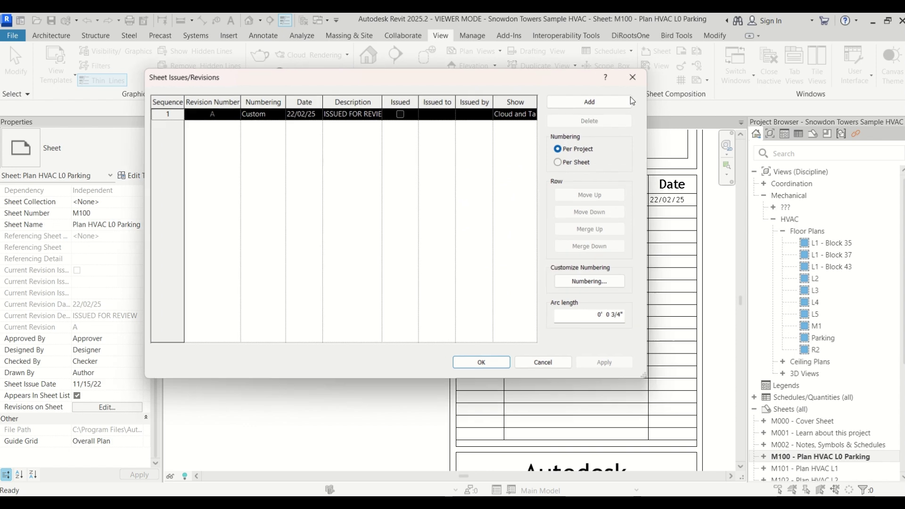
pyautogui.click(227, 115)
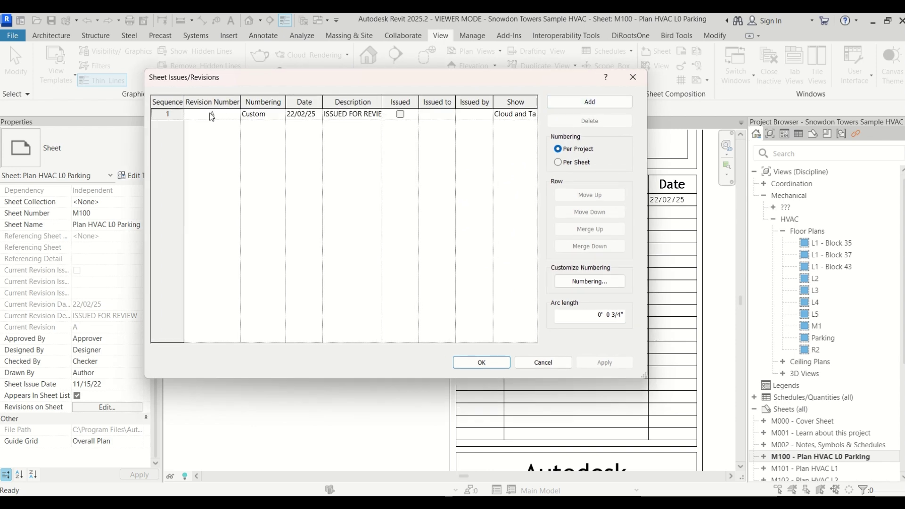
pyautogui.click(591, 281)
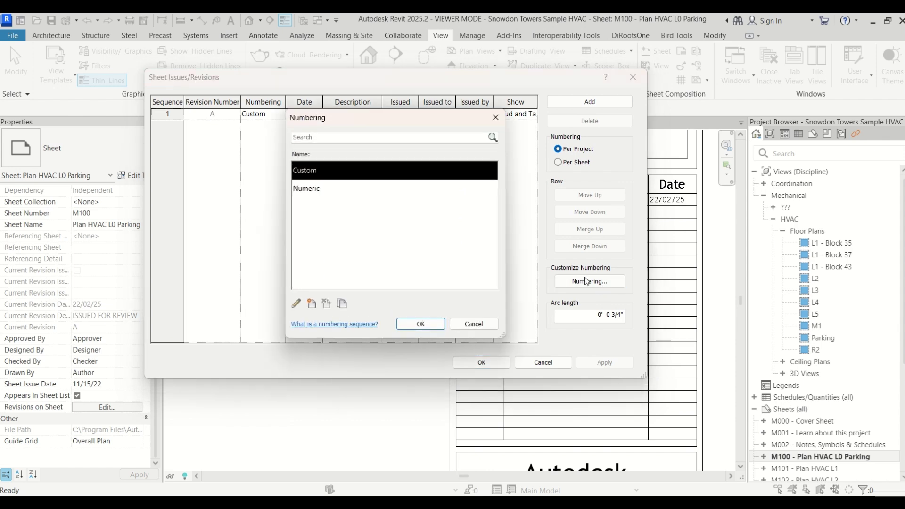
pyautogui.click(296, 305)
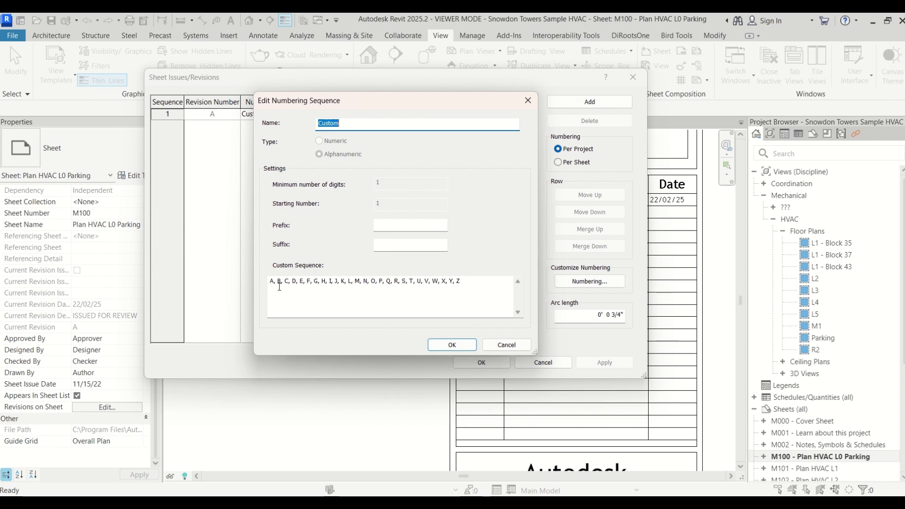
pyautogui.moveTo(478, 285); pyautogui.dragTo(233, 278)
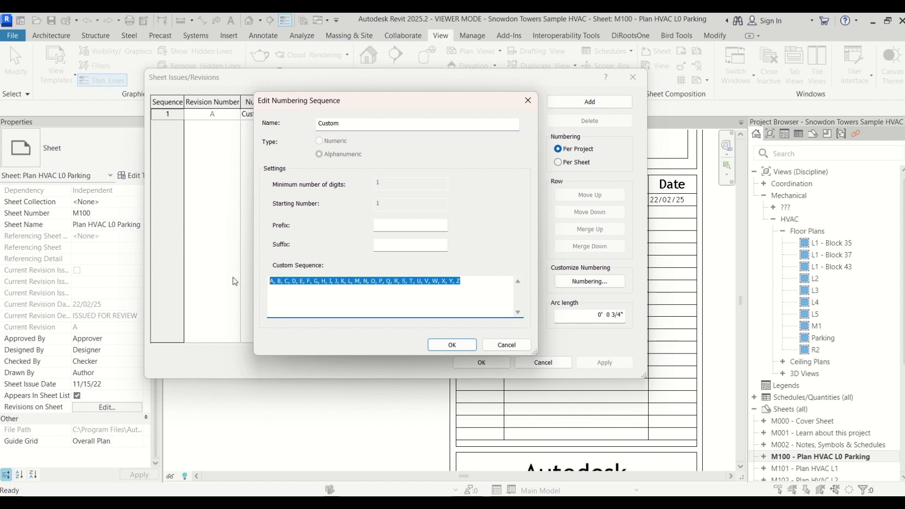
pyautogui.write('R')
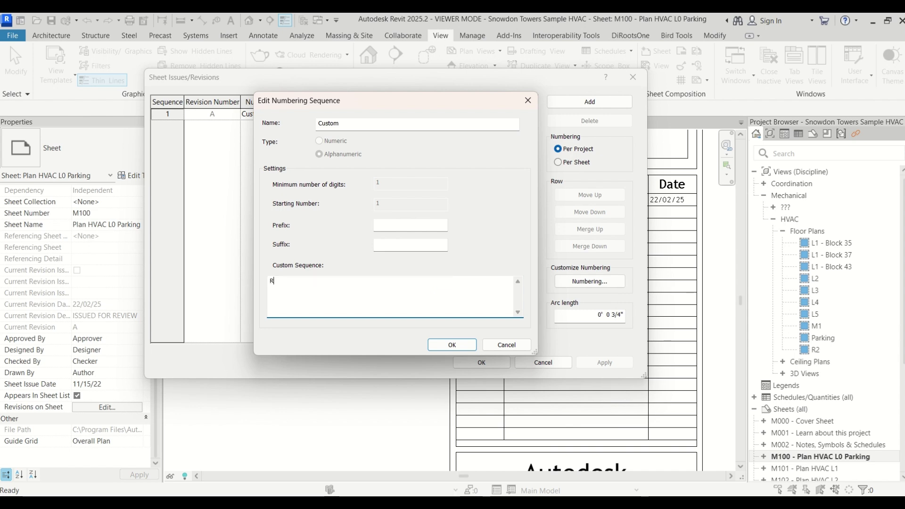
pyautogui.write('0,R1,R2,R3,R4')
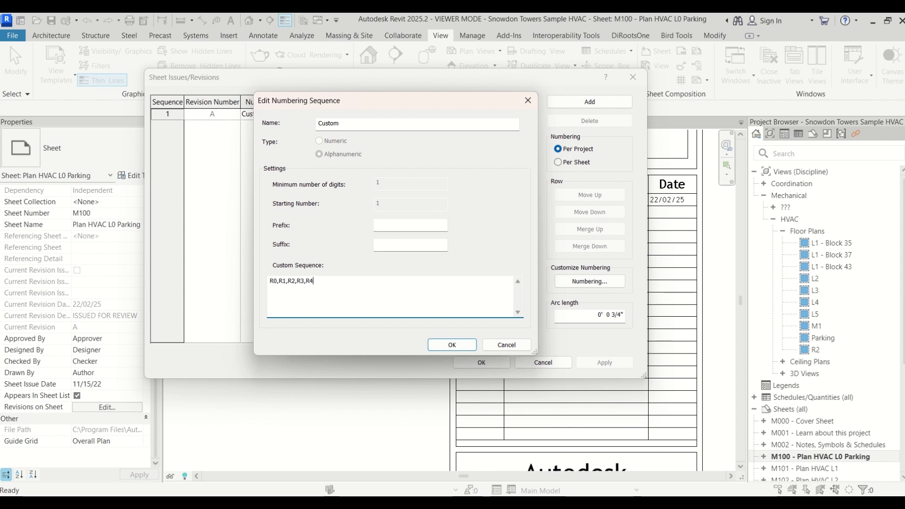
pyautogui.write('R5')
pyautogui.click(464, 349)
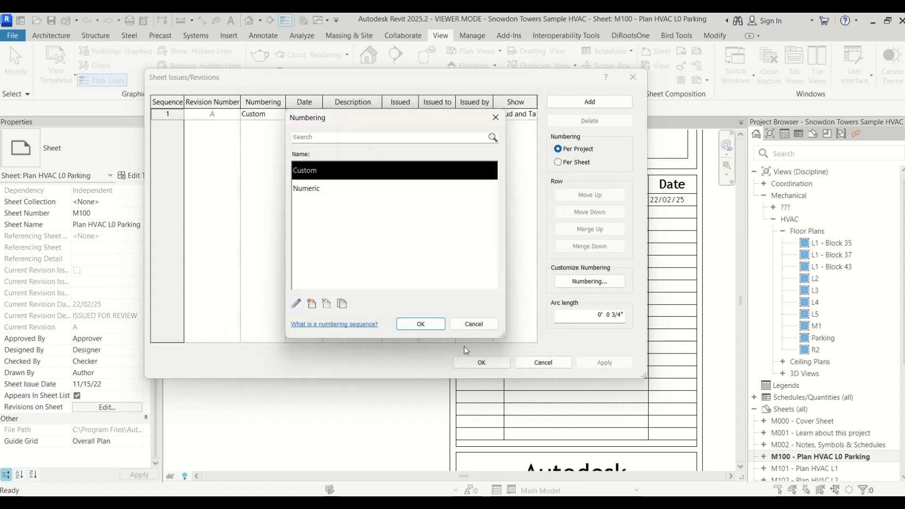
pyautogui.click(421, 325)
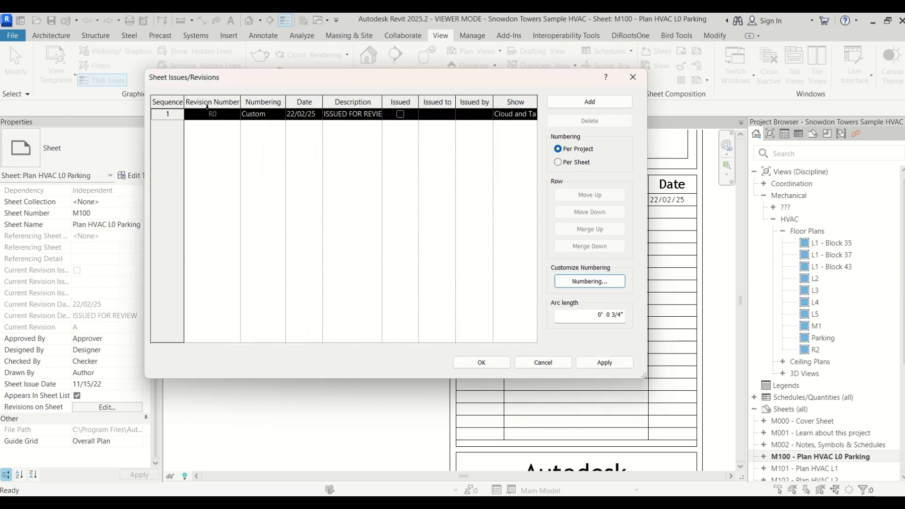
pyautogui.click(489, 366)
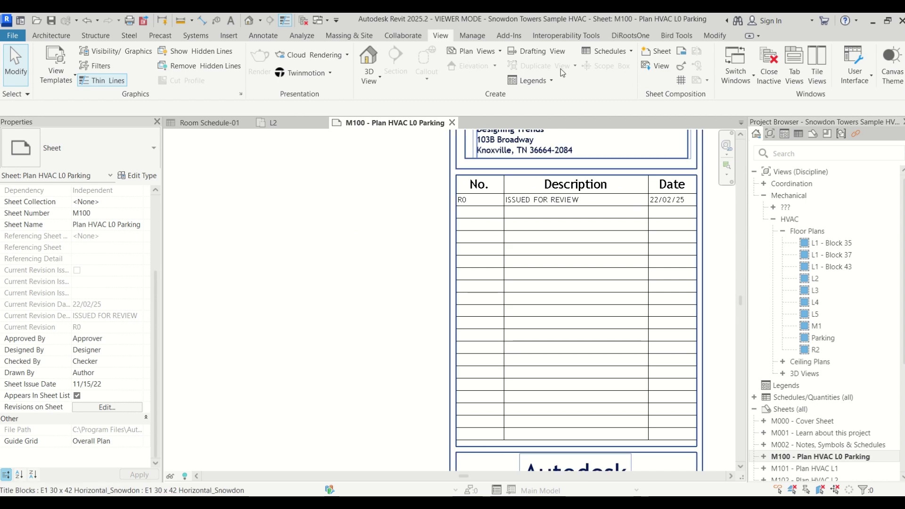
# Add a second revision in Sheet Issues/Revisions and set its date to 23/02/25.
pyautogui.click(689, 70)
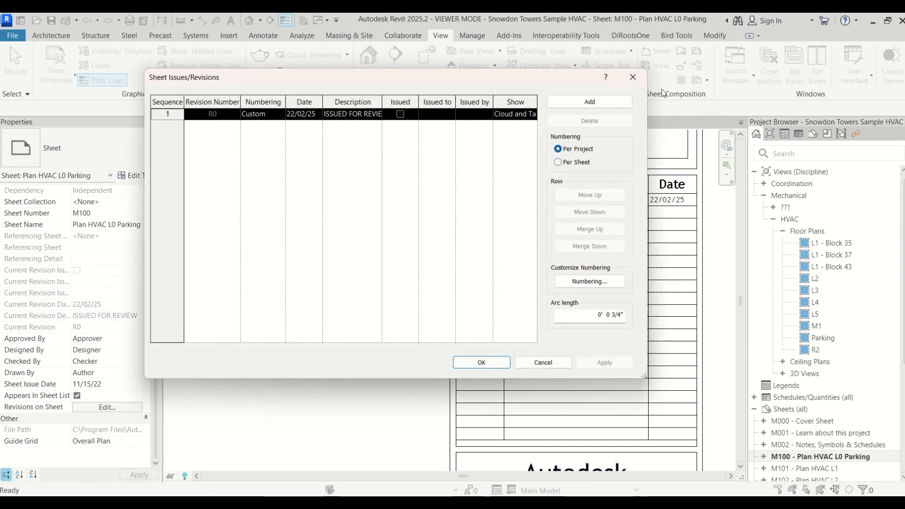
pyautogui.click(584, 106)
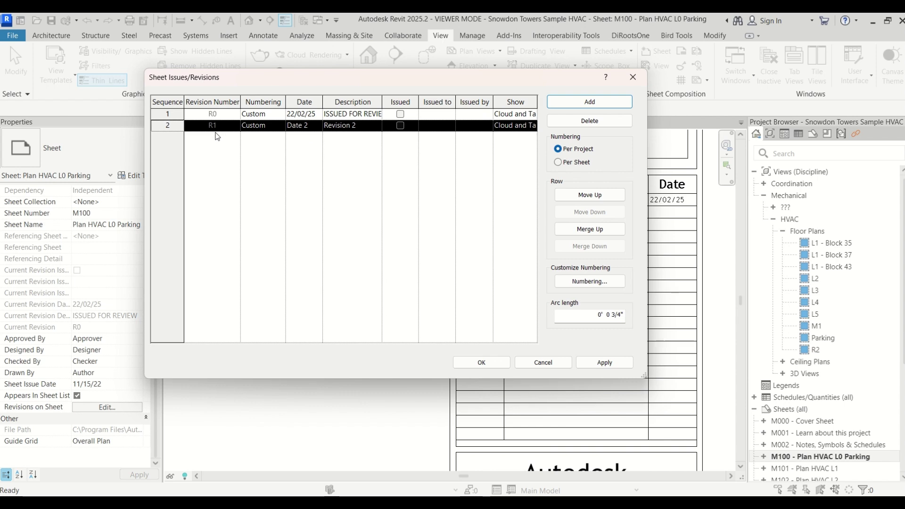
pyautogui.click(306, 125)
pyautogui.click(307, 125)
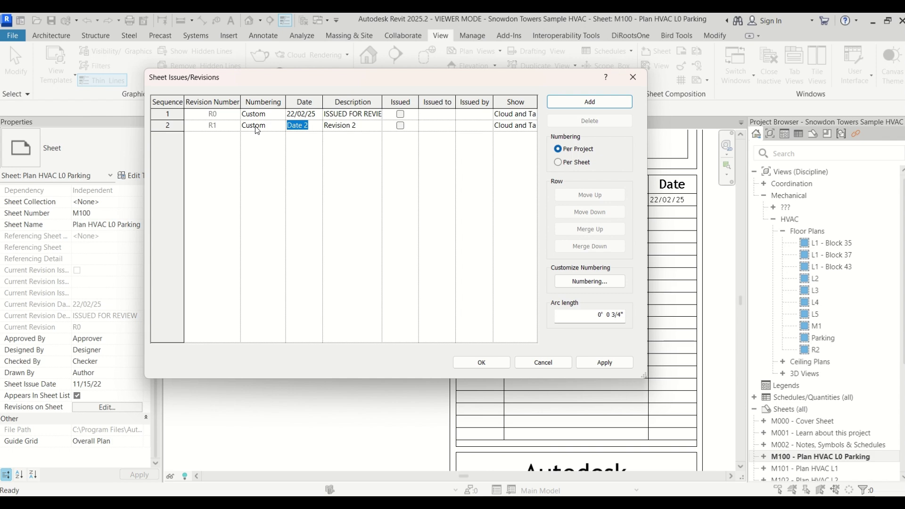
pyautogui.click(317, 116)
pyautogui.hotkey('ctrl', 'c')
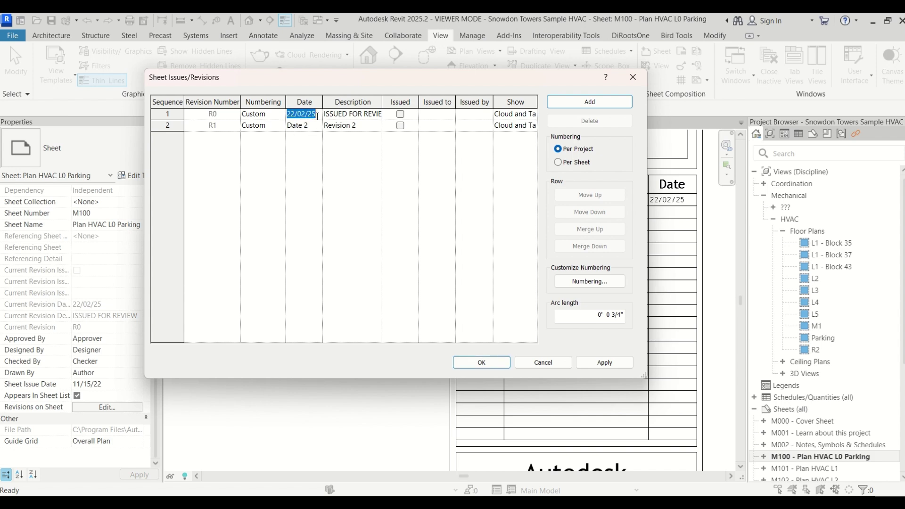
pyautogui.click(321, 126)
pyautogui.click(320, 125)
pyautogui.hotkey('ctrl', 'v')
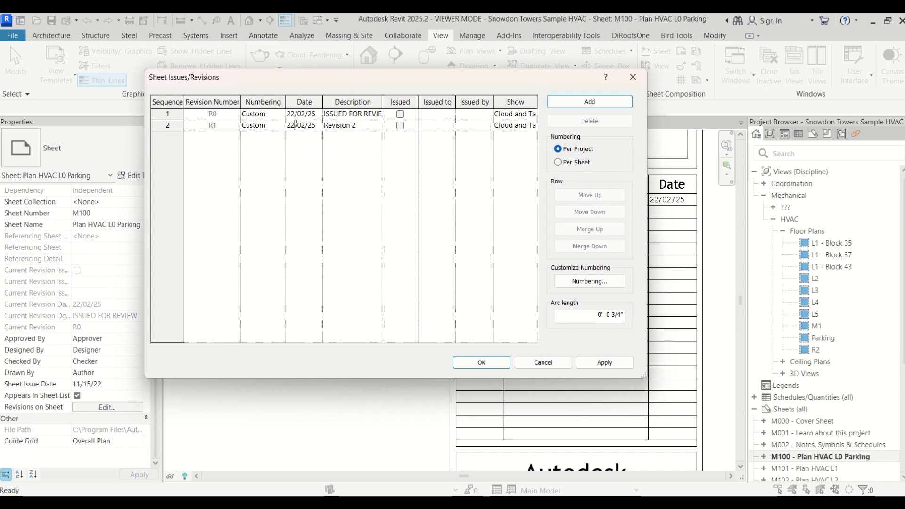
pyautogui.press('BackSpace')
pyautogui.write('3')
pyautogui.click(299, 166)
# Set the second revision's description to ISSUED FOR CONSTRUCTION and accept the revision settings.
pyautogui.click(373, 126)
pyautogui.click(374, 124)
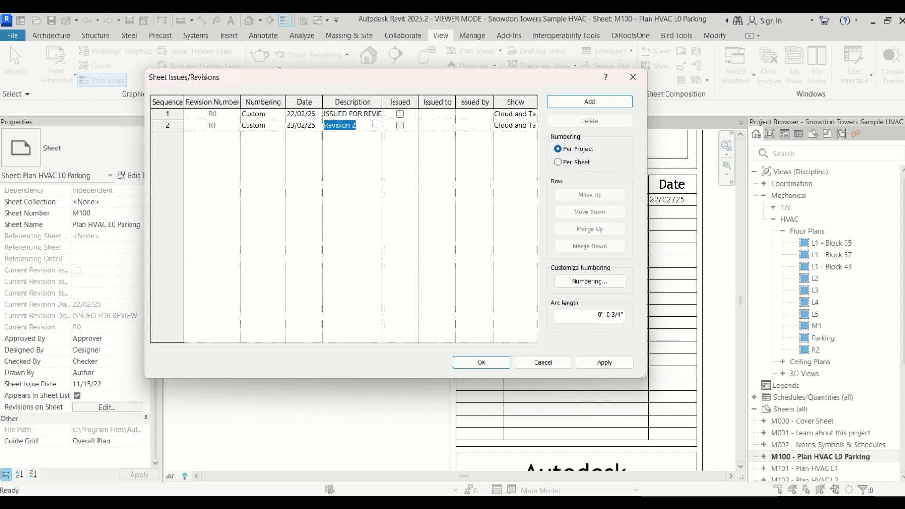
pyautogui.write('ISSUE')
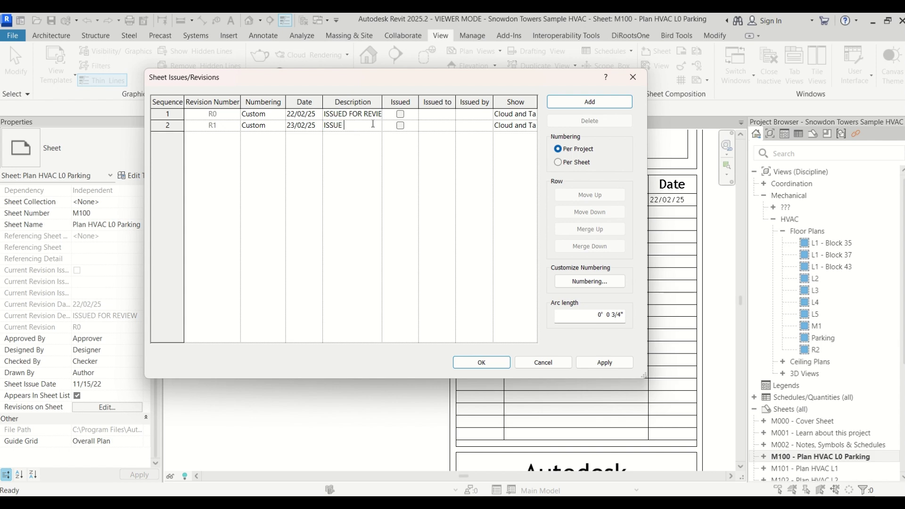
pyautogui.write('D FOR ')
pyautogui.write('CONSTRUCTI')
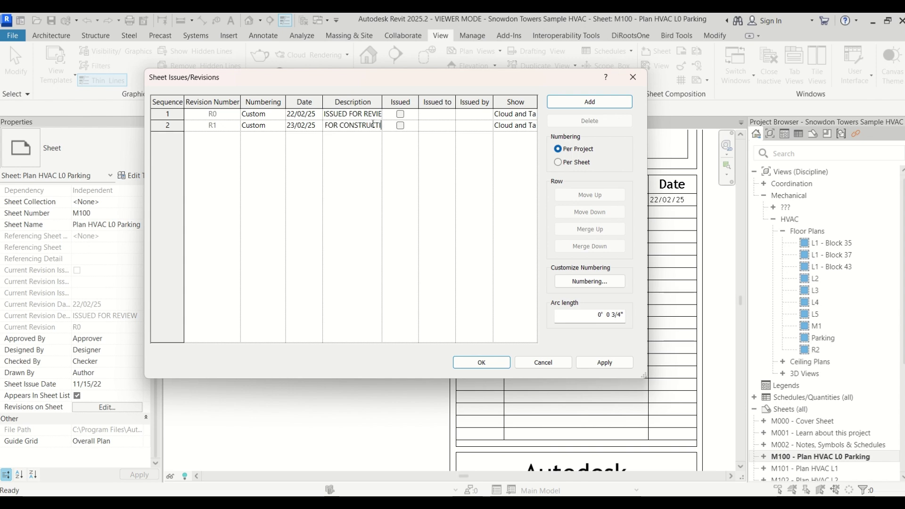
pyautogui.write('ON')
pyautogui.press('Return')
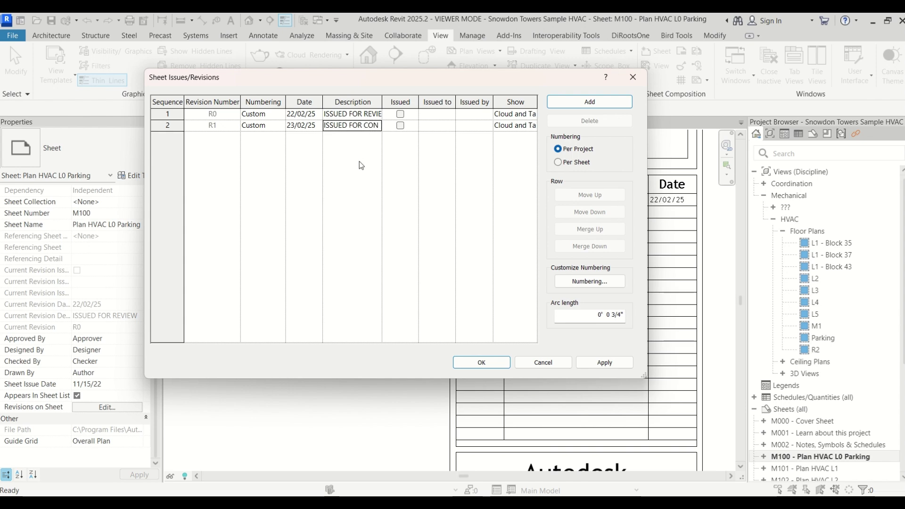
pyautogui.click(481, 362)
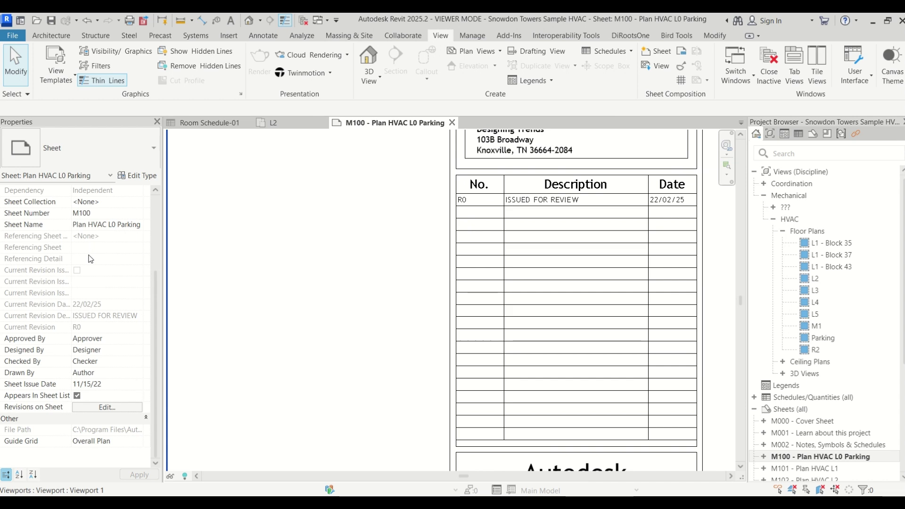
# Include Seq. 2 - ISSUED FOR CONSTRUCTION in sheet M100's revision schedule through its Revisions on Sheet property.
pyautogui.click(108, 408)
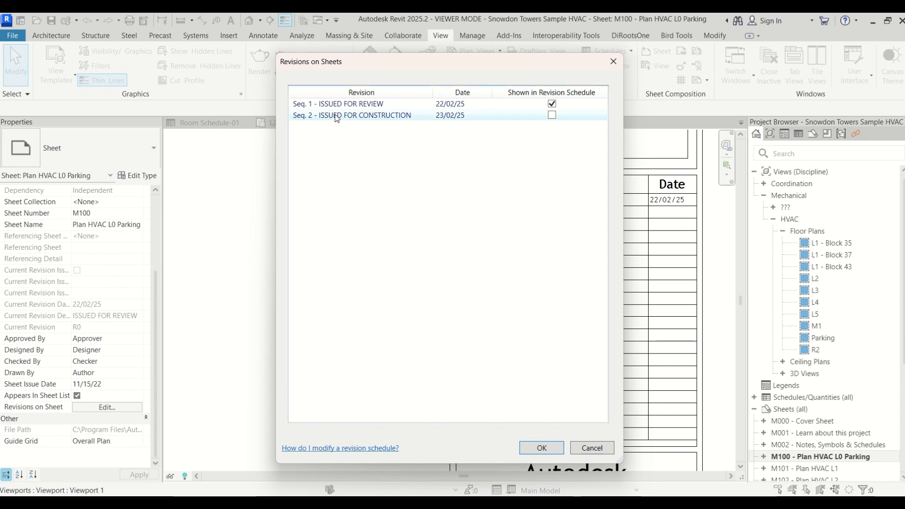
pyautogui.click(552, 115)
pyautogui.click(542, 448)
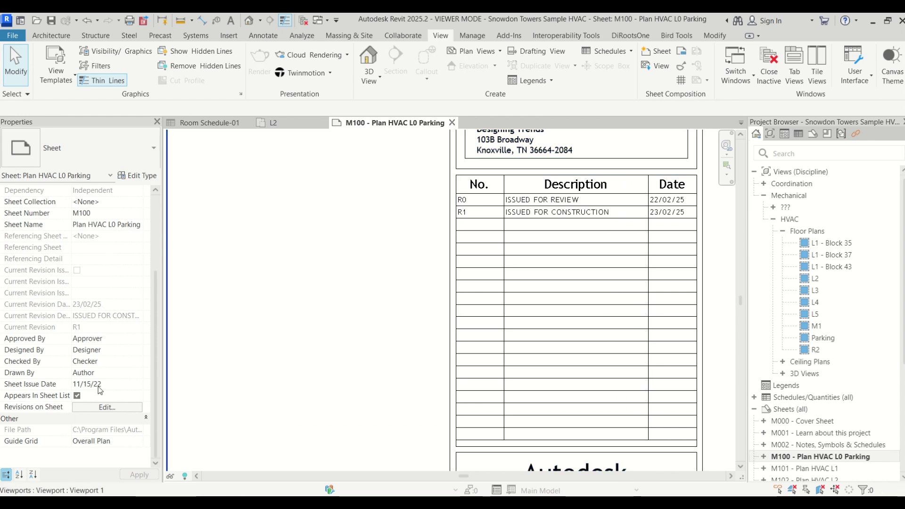
# Exclude Seq. 1 - ISSUED FOR REVIEW from sheet M100's revision schedule through its Revisions on Sheet property.
pyautogui.click(96, 407)
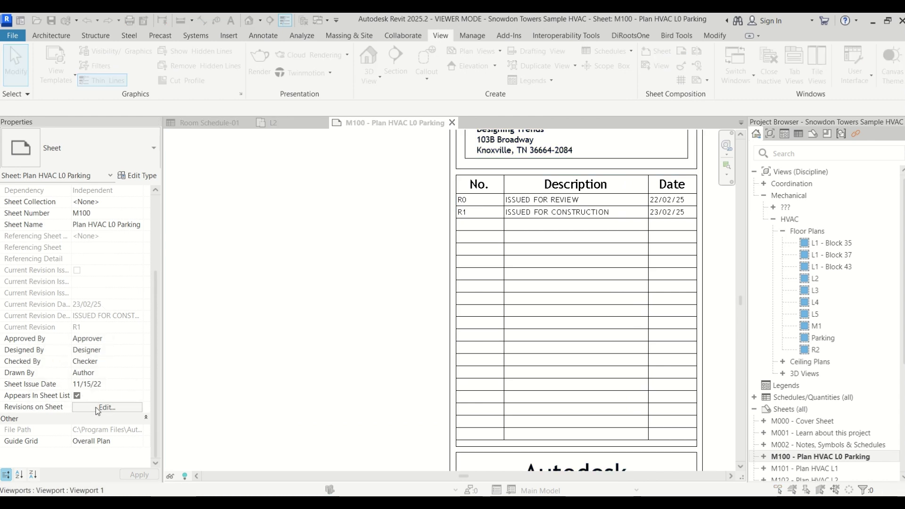
pyautogui.click(553, 103)
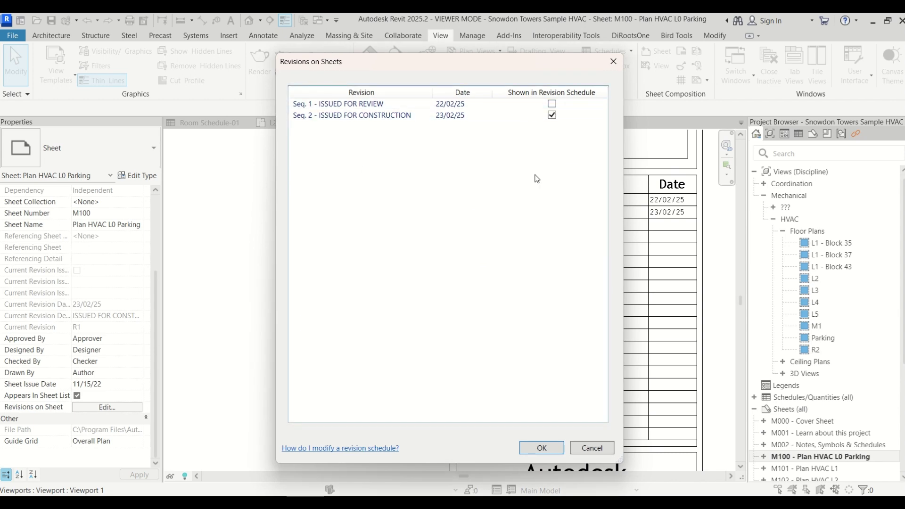
pyautogui.click(556, 452)
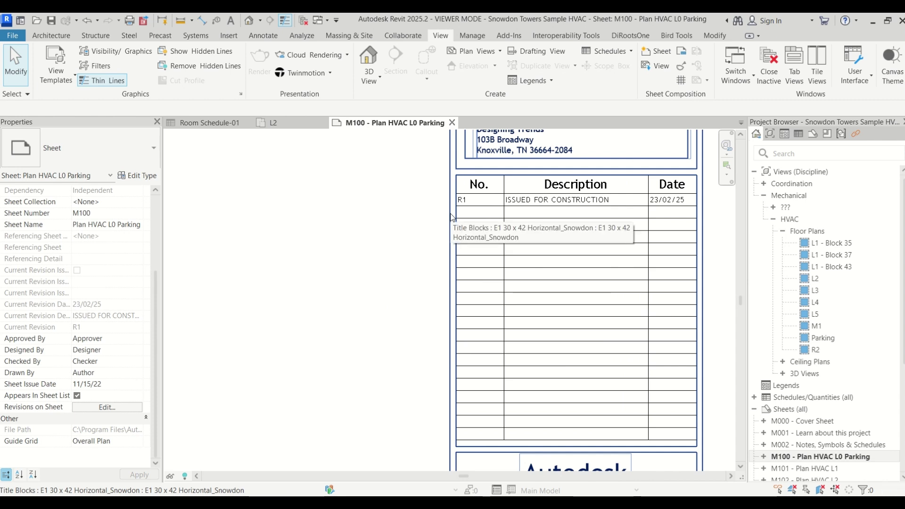
pyautogui.scroll(-5, 820, 307)
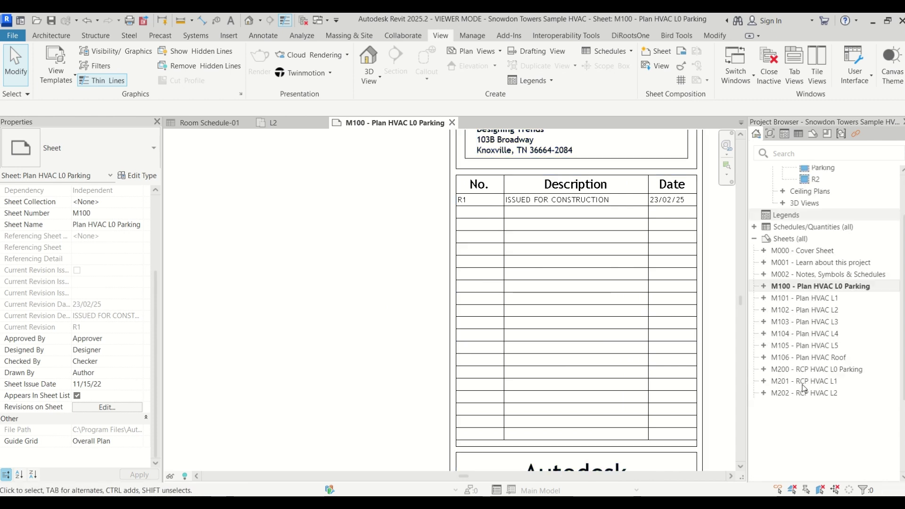
pyautogui.click(817, 297)
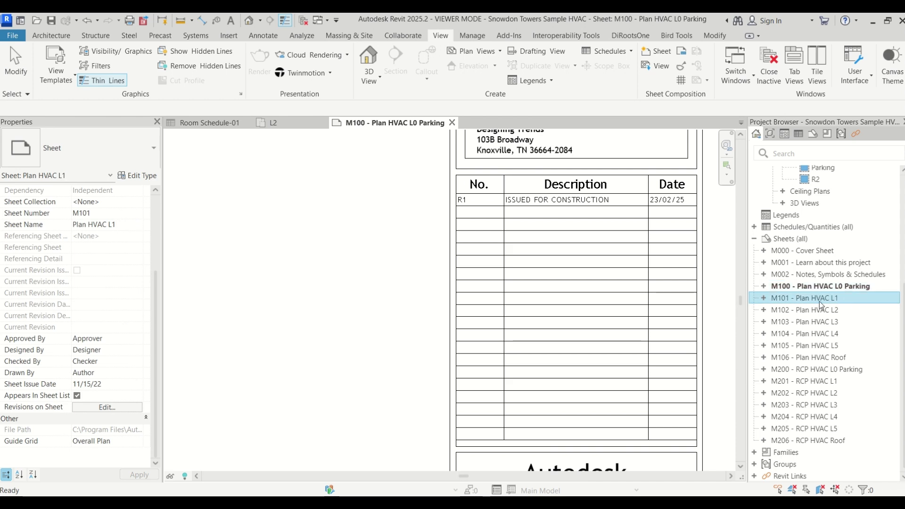
pyautogui.click(830, 297)
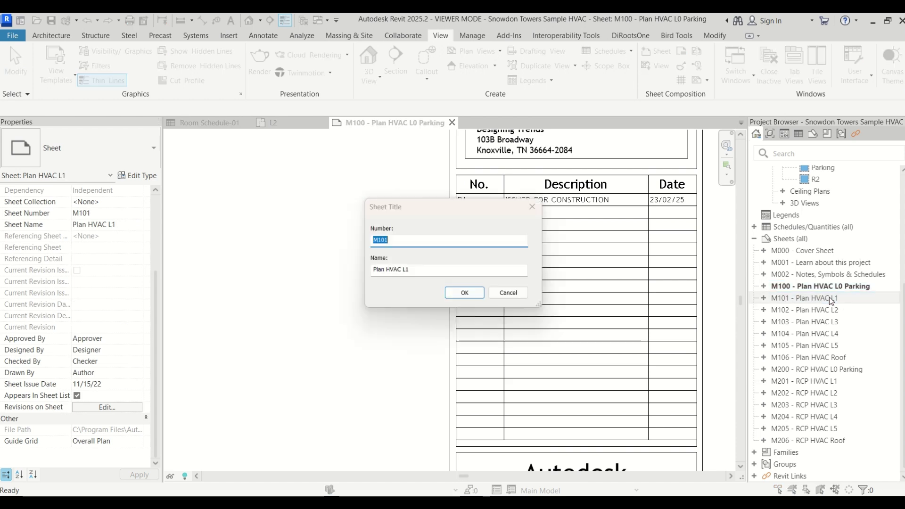
pyautogui.click(515, 299)
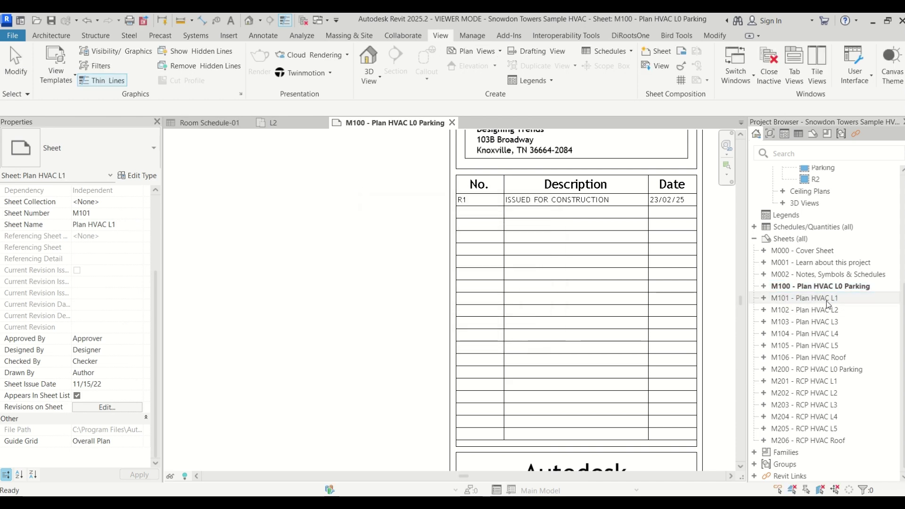
# Open sheet M101 - Plan HVAC L1 and include Seq. 1 - ISSUED FOR REVIEW in its revision schedule.
pyautogui.doubleClick(787, 302)
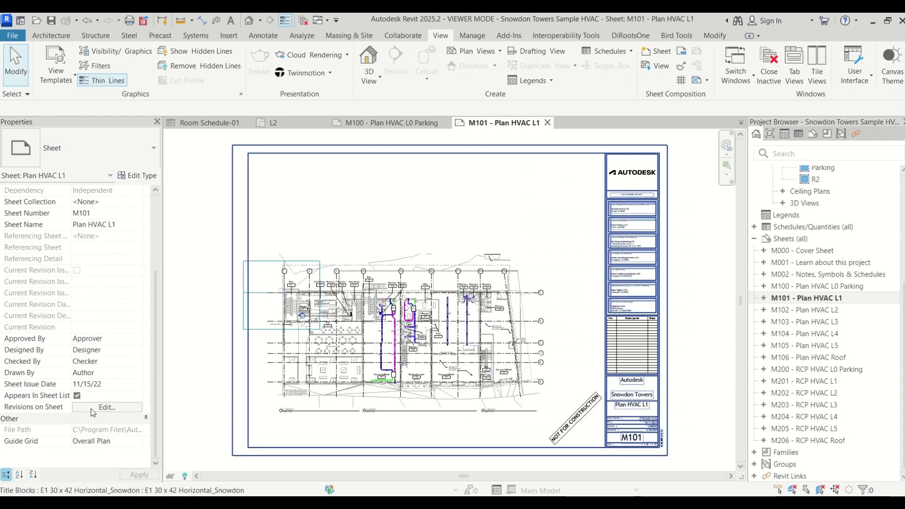
pyautogui.click(110, 408)
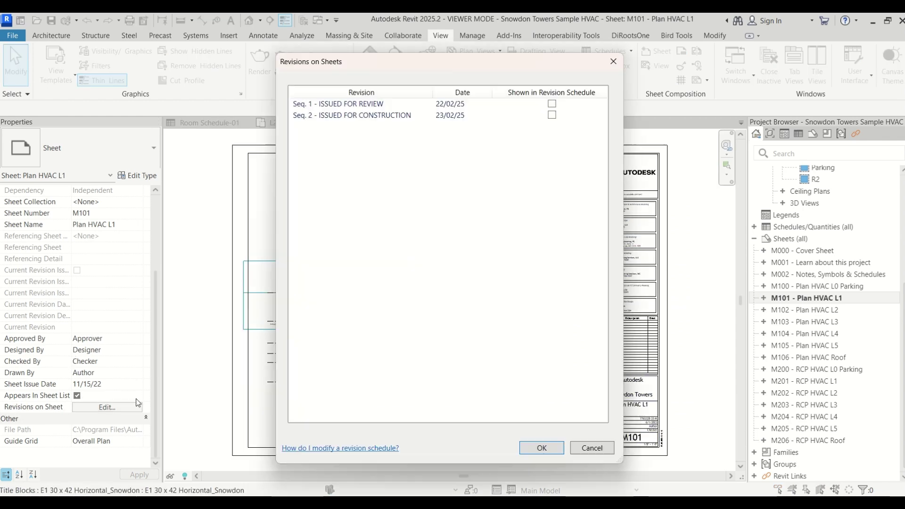
pyautogui.click(552, 103)
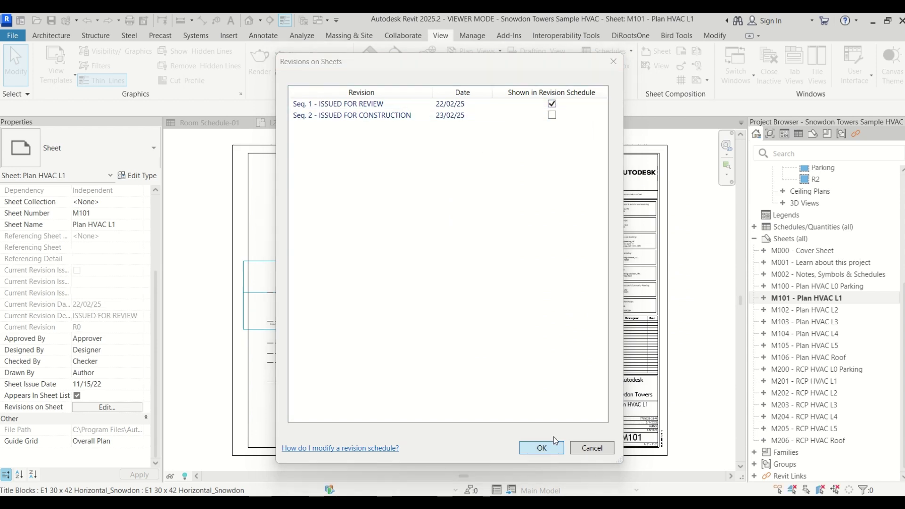
pyautogui.click(542, 447)
pyautogui.scroll(8, 673, 347)
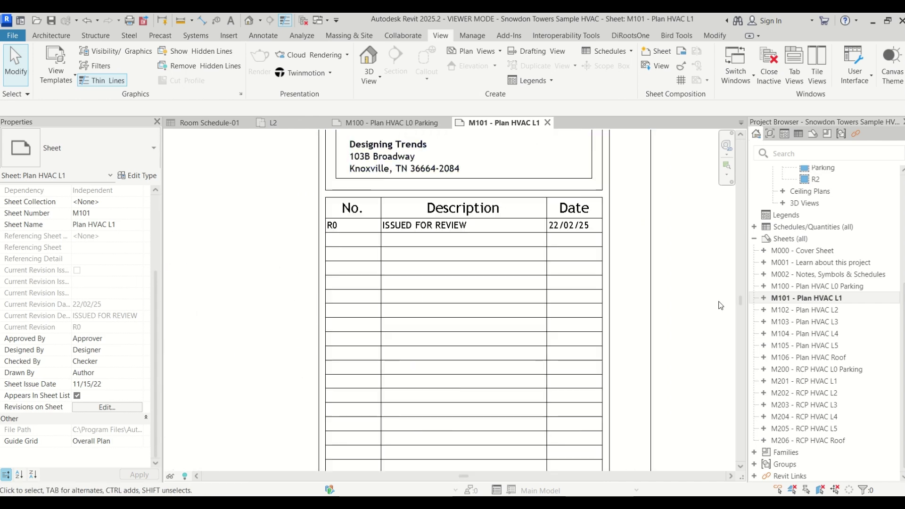
# Include Seq. 2 - ISSUED FOR CONSTRUCTION in the revision schedule of sheet M102 - Plan HVAC L2 without opening the sheet.
pyautogui.click(830, 310)
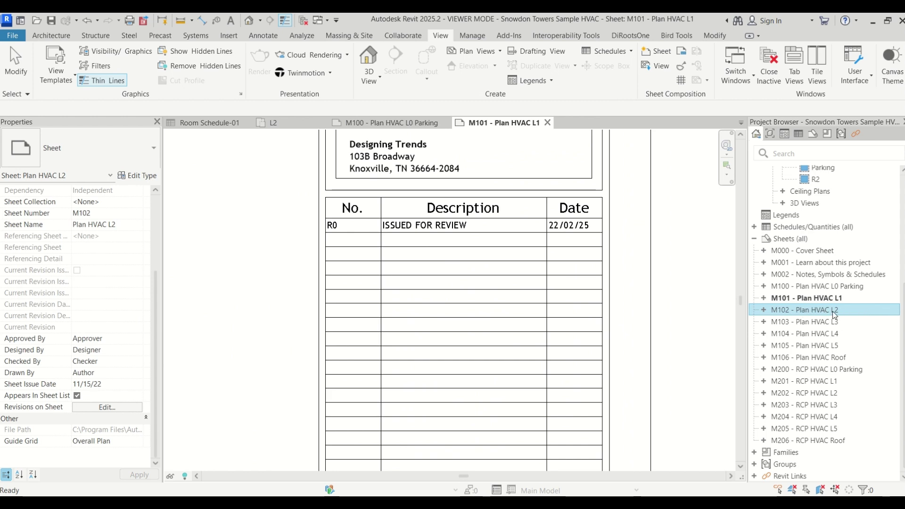
pyautogui.click(92, 408)
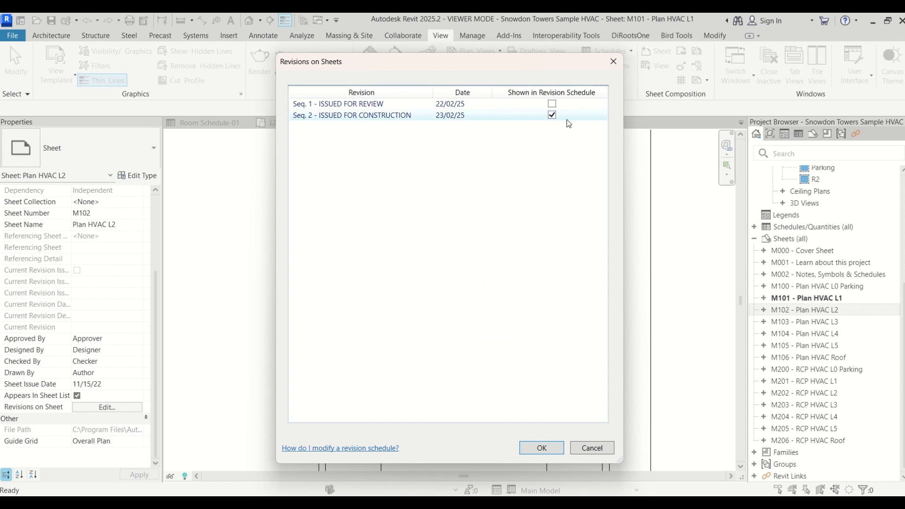
pyautogui.click(533, 450)
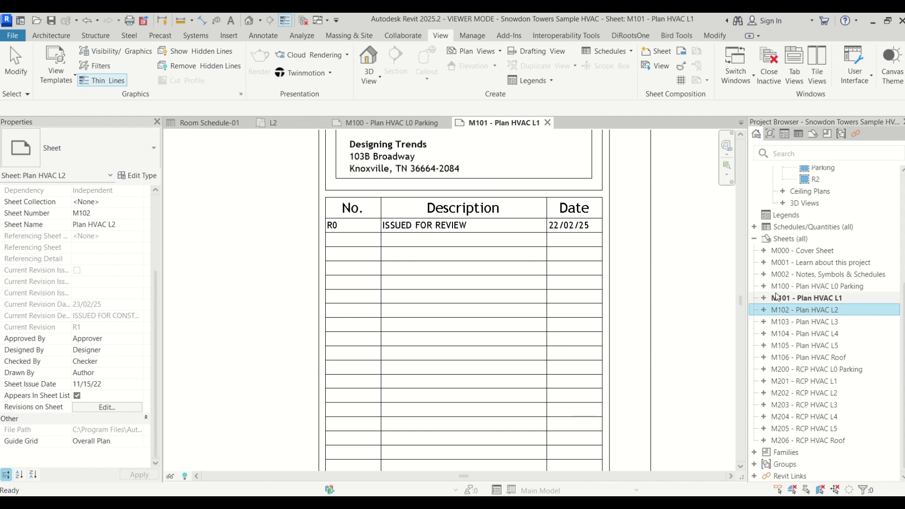
# Include Seq. 1 - ISSUED FOR REVIEW alongside Seq. 2 in the revision schedule of sheet M100 - Plan HVAC L0 Parking.
pyautogui.click(842, 289)
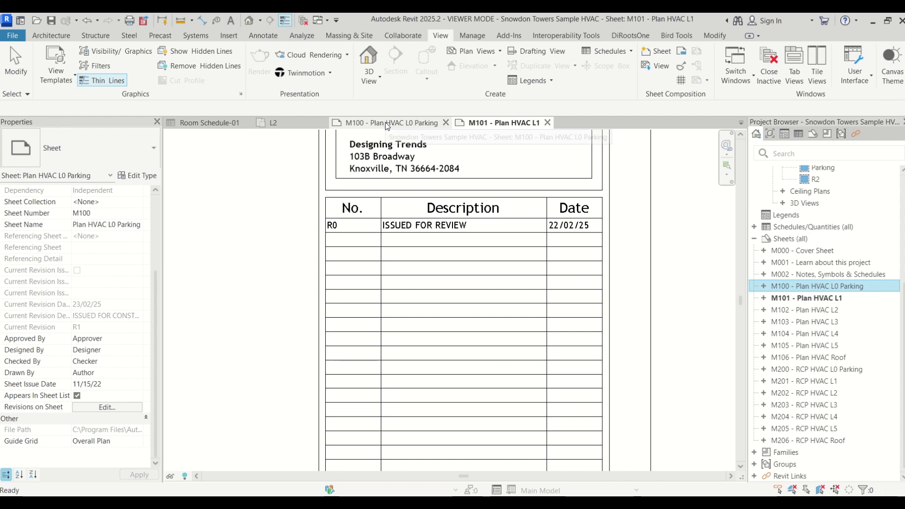
pyautogui.click(109, 406)
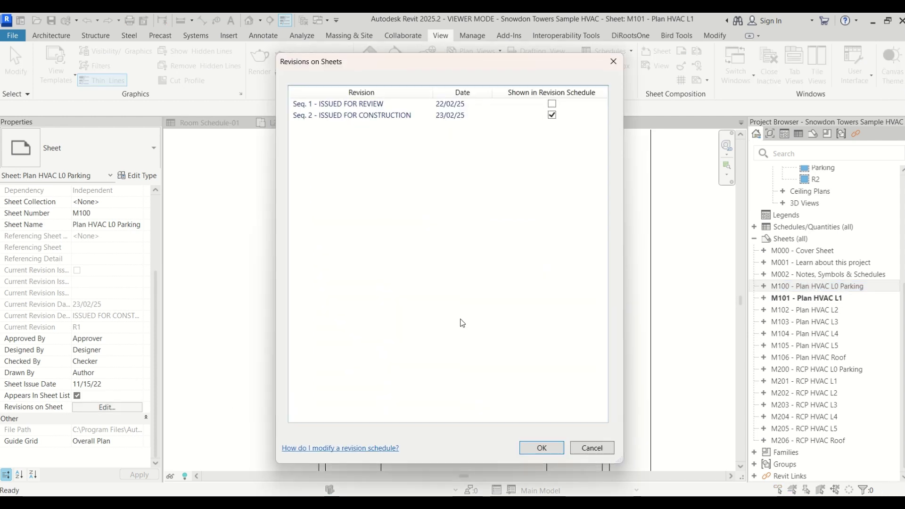
pyautogui.click(553, 104)
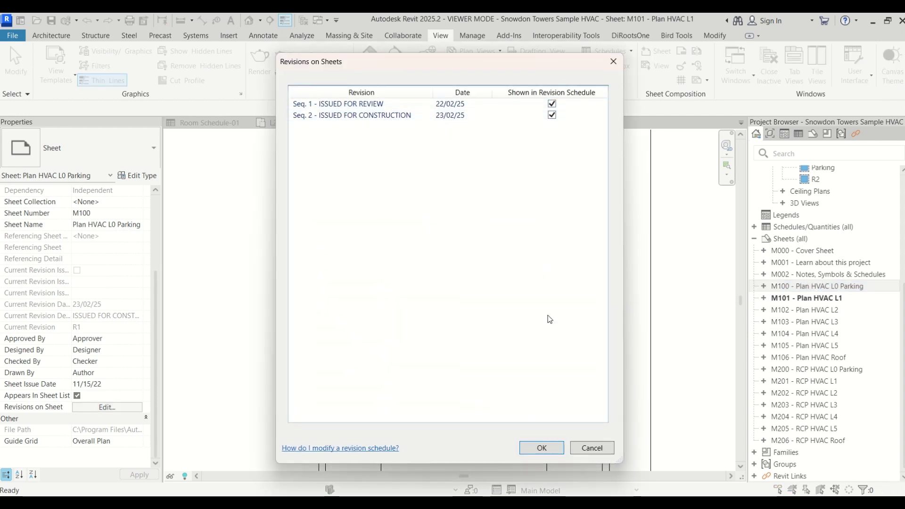
pyautogui.click(542, 448)
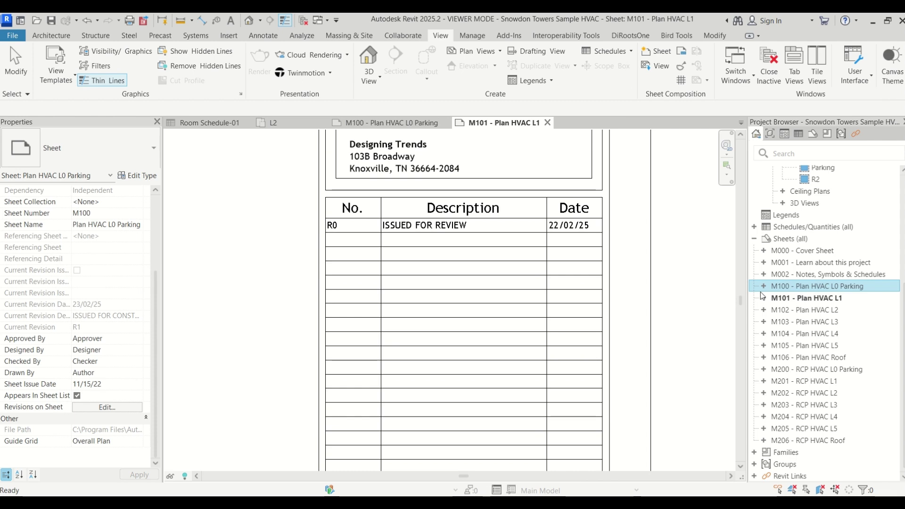
# Examine the title block revision schedules of sheets M101, M102 and M100 to compare the revisions listed on each.
pyautogui.click(821, 298)
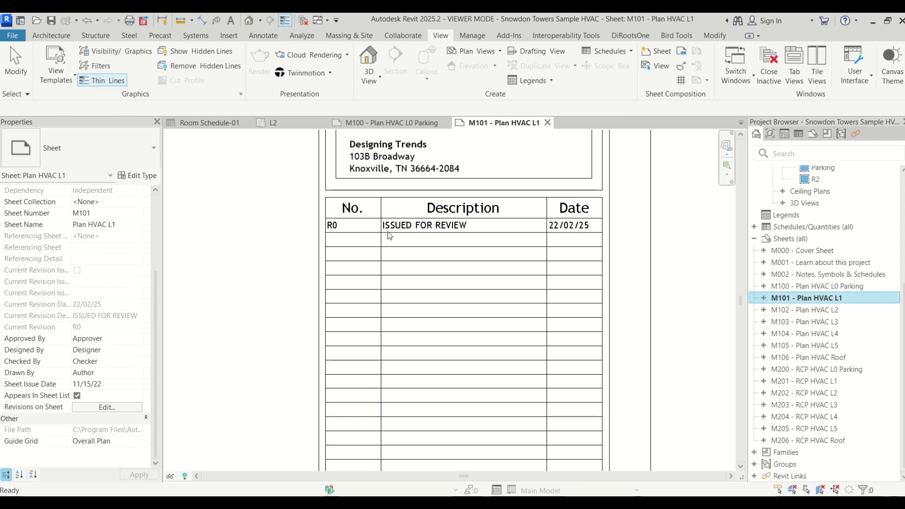
pyautogui.click(804, 312)
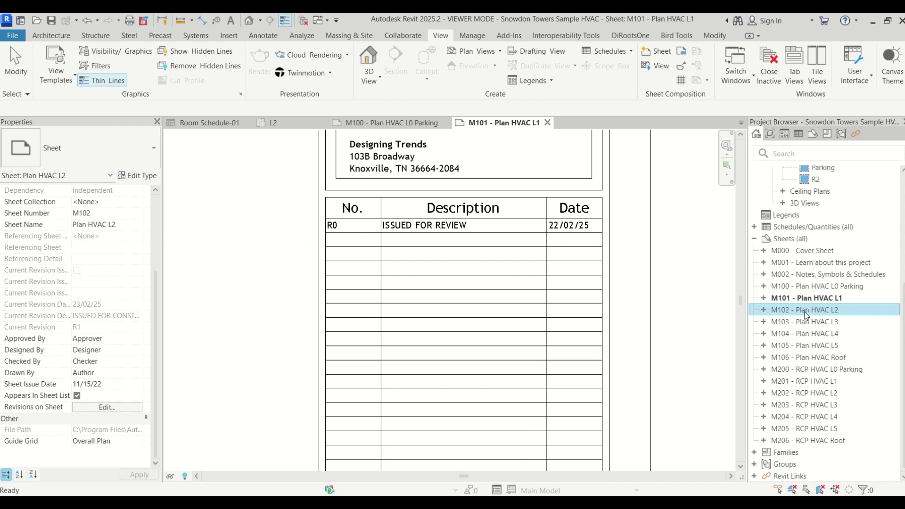
pyautogui.press('Return')
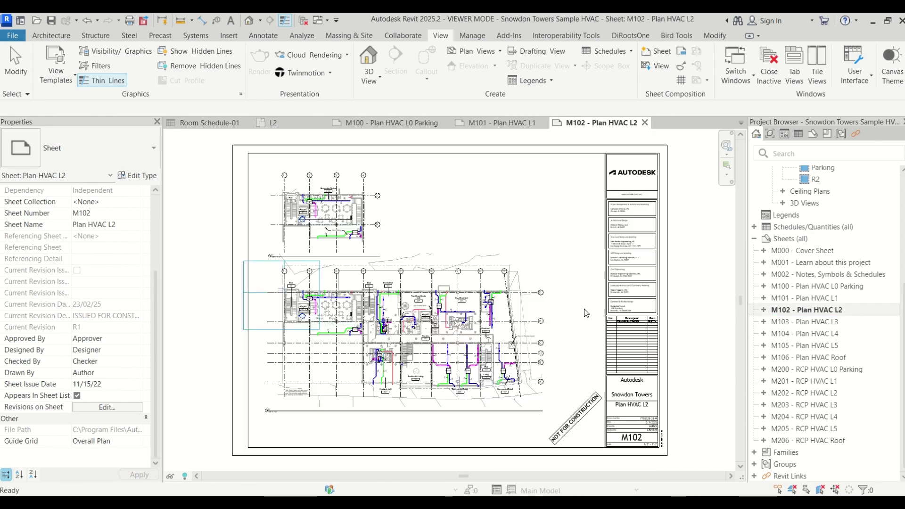
pyautogui.scroll(4, 688, 331)
pyautogui.scroll(4, 602, 309)
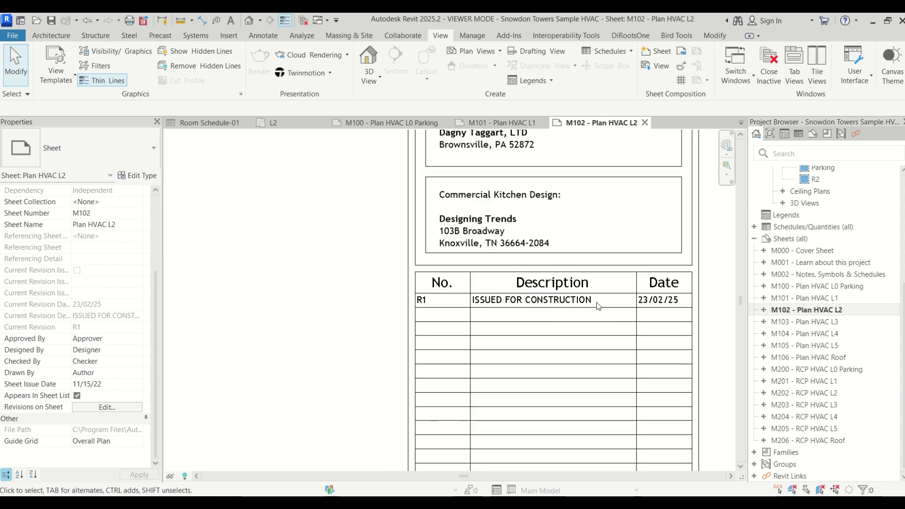
pyautogui.click(391, 123)
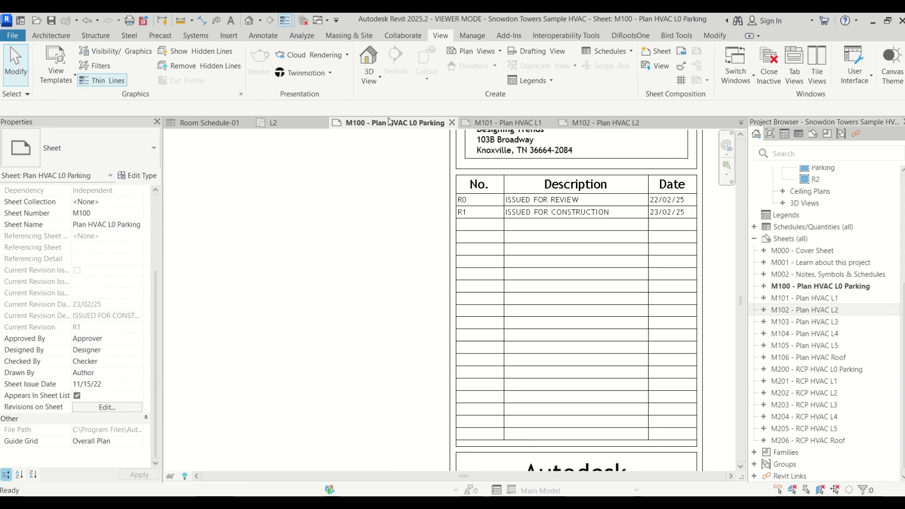
pyautogui.scroll(2, 677, 196)
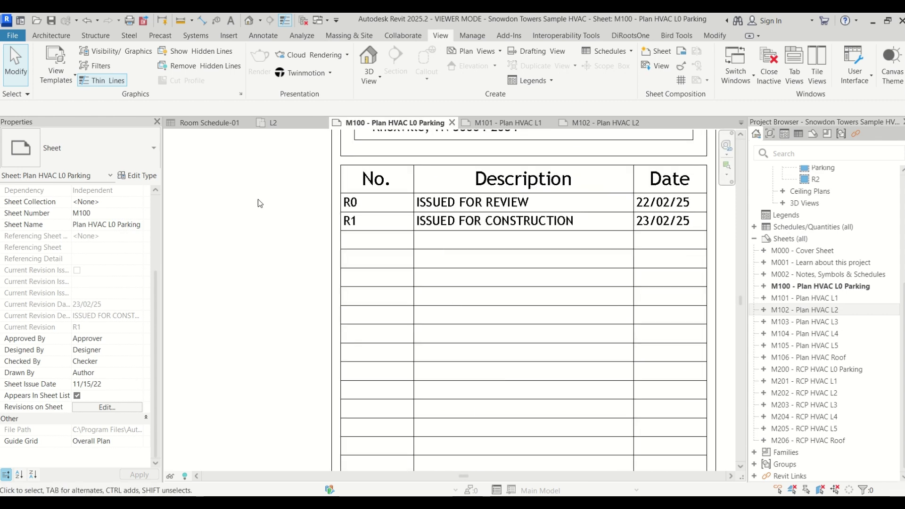